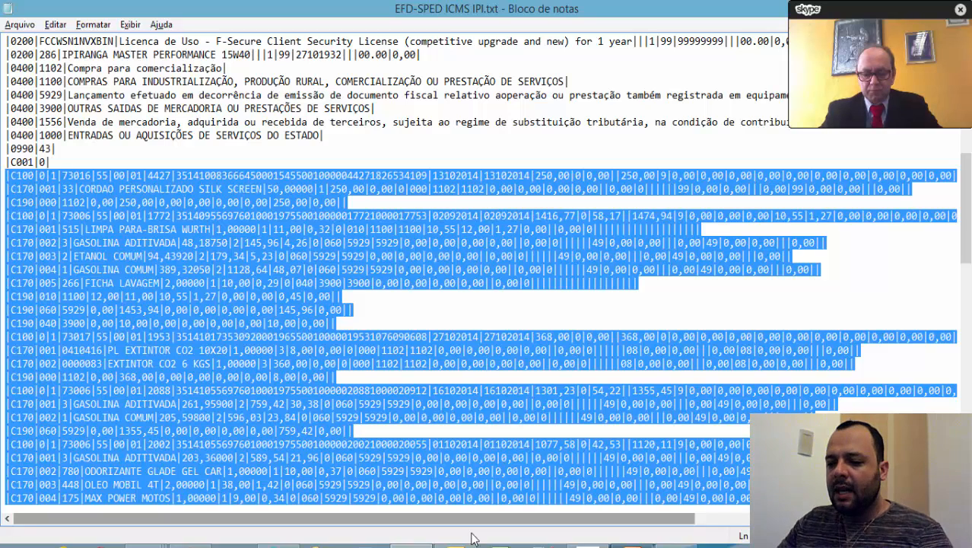
# Switch to the MyGeraArq page in the browser and sign in with the user name and account password.
pyautogui.scroll(-10, 203, 235)
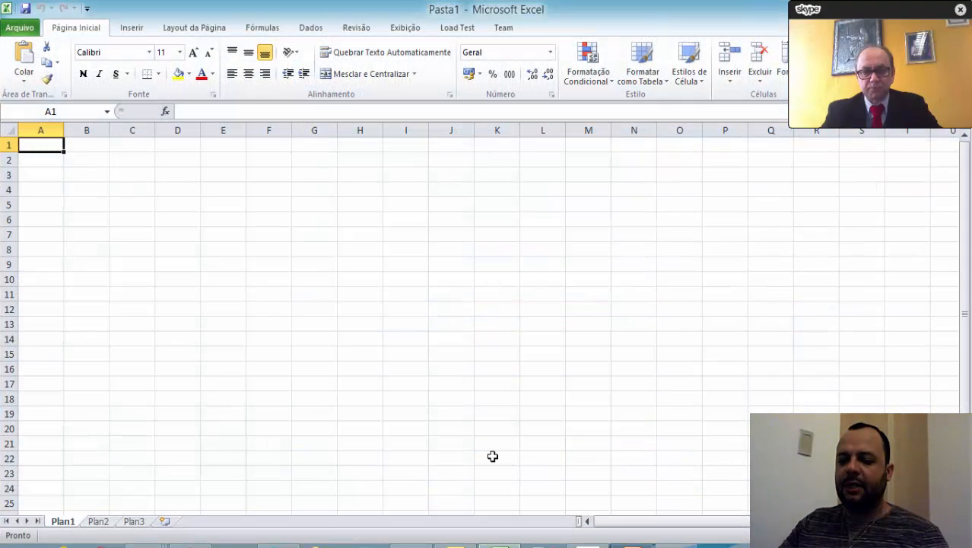
pyautogui.click(189, 545)
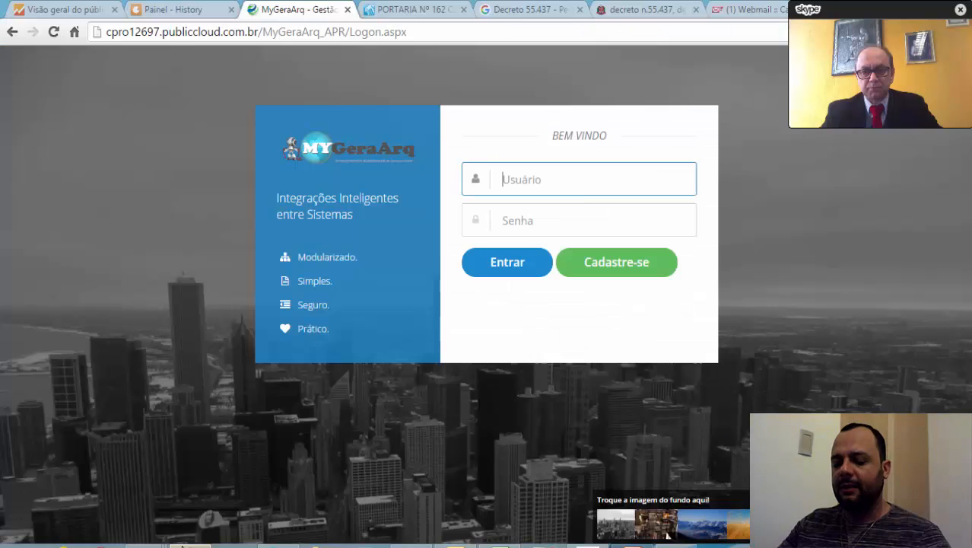
pyautogui.write('es')
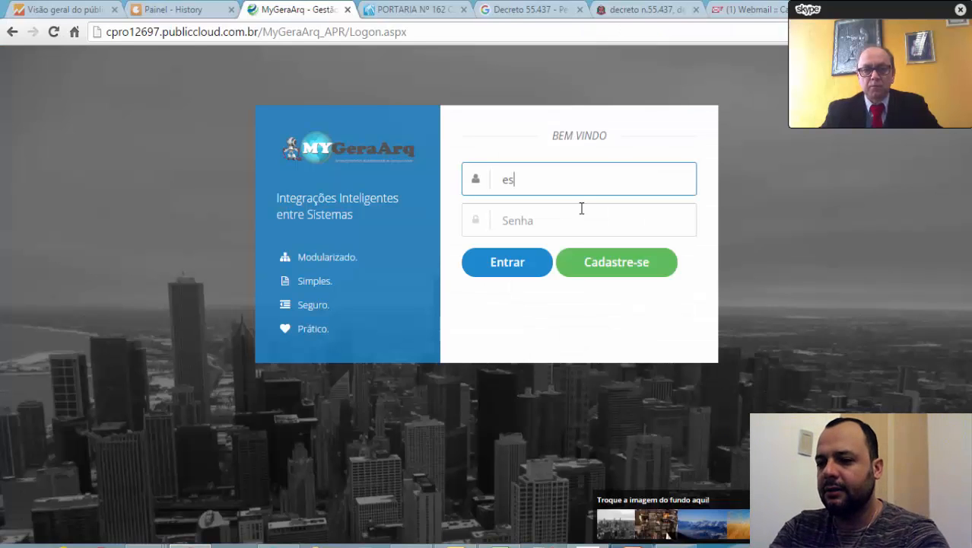
pyautogui.write('critorio')
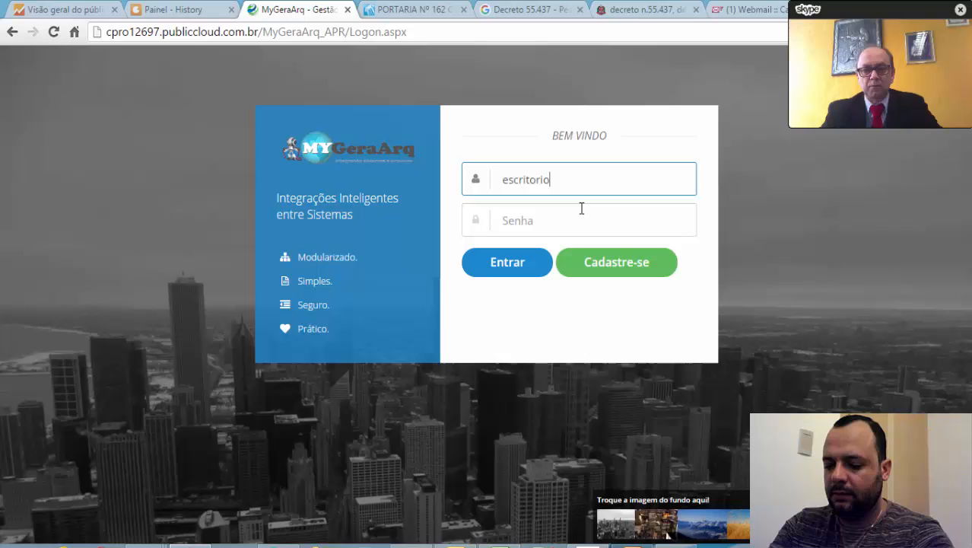
pyautogui.press('Tab')
pyautogui.write('•••••')
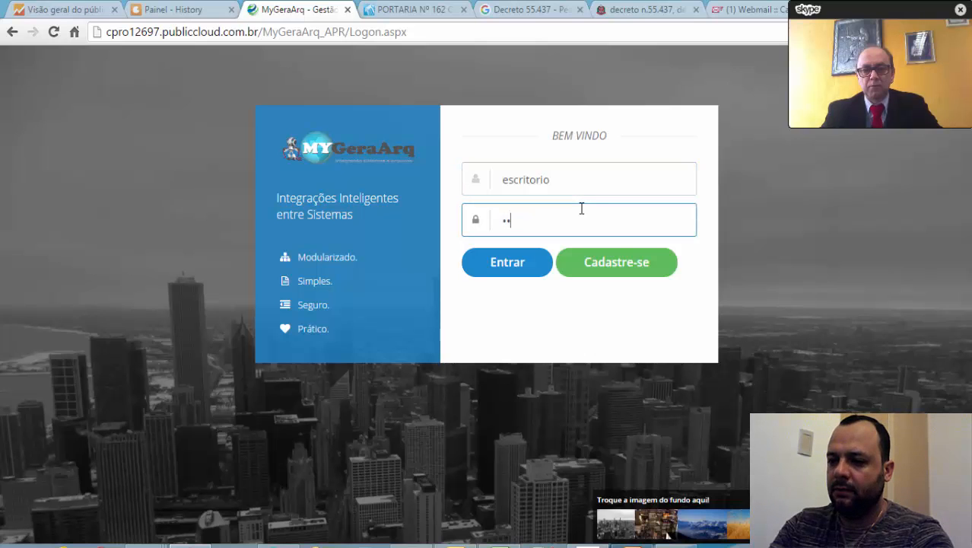
pyautogui.press('Return')
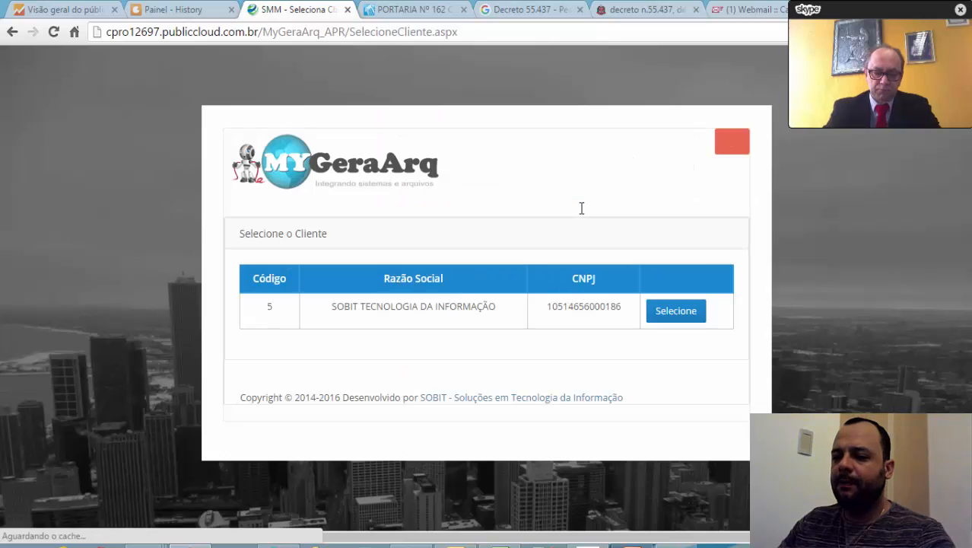
# Open the client SOBIT TECNOLOGIA DA INFORMAÇÃO and choose company SOBIT TESTE MANIFESTAÇÃO - 437 on the Notas Download XML's page.
pyautogui.click(682, 322)
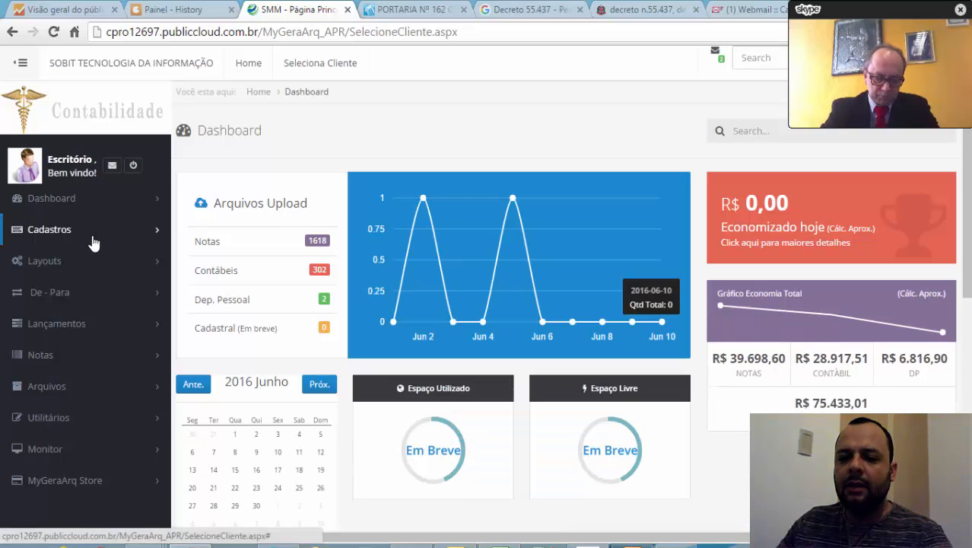
pyautogui.click(47, 356)
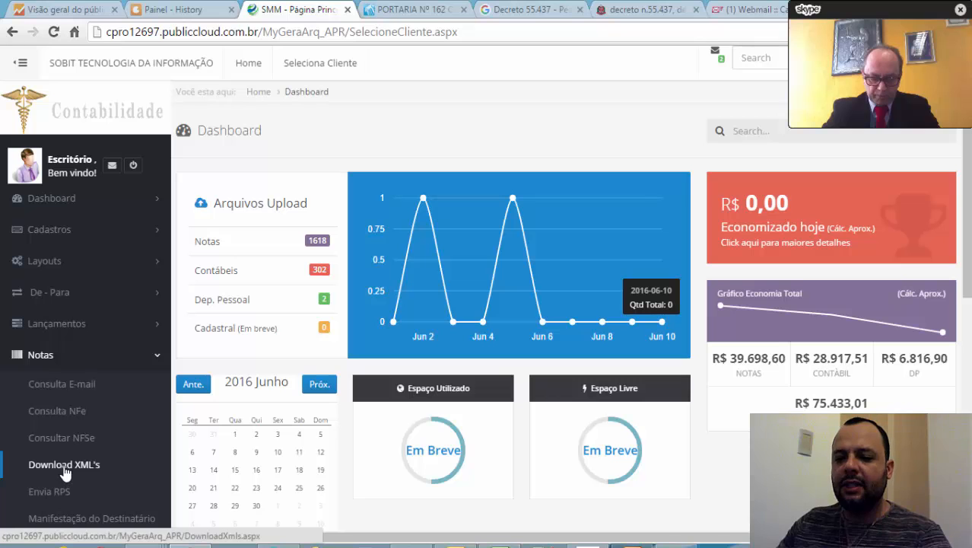
pyautogui.click(70, 472)
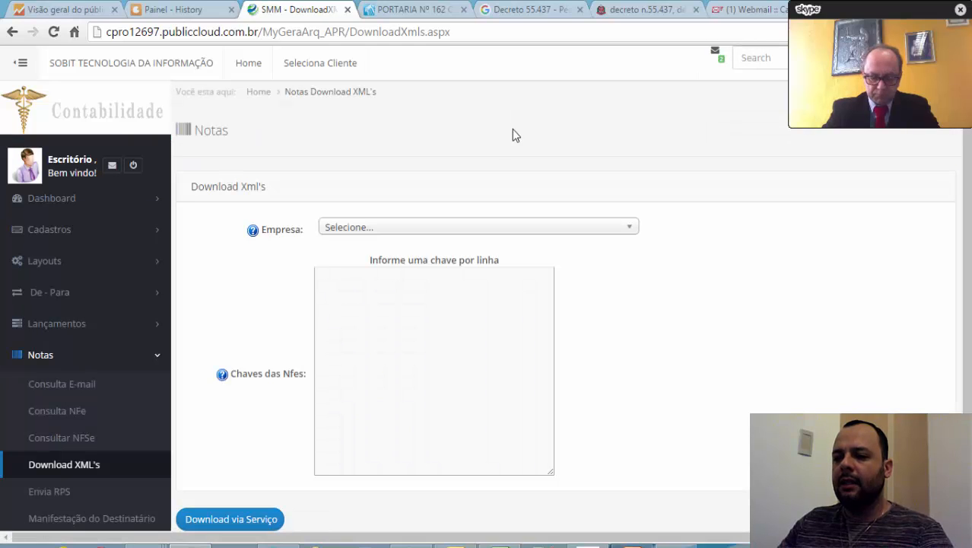
pyautogui.click(559, 229)
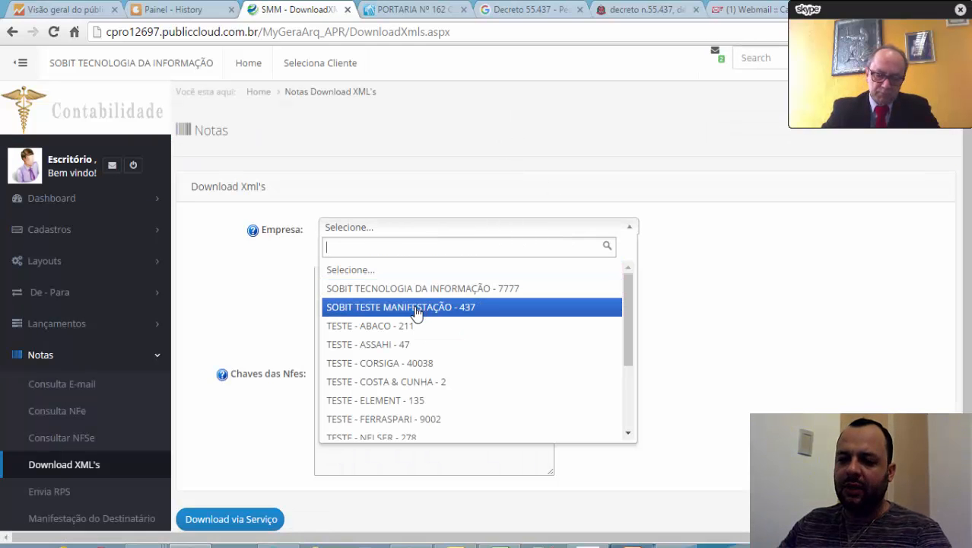
pyautogui.click(416, 308)
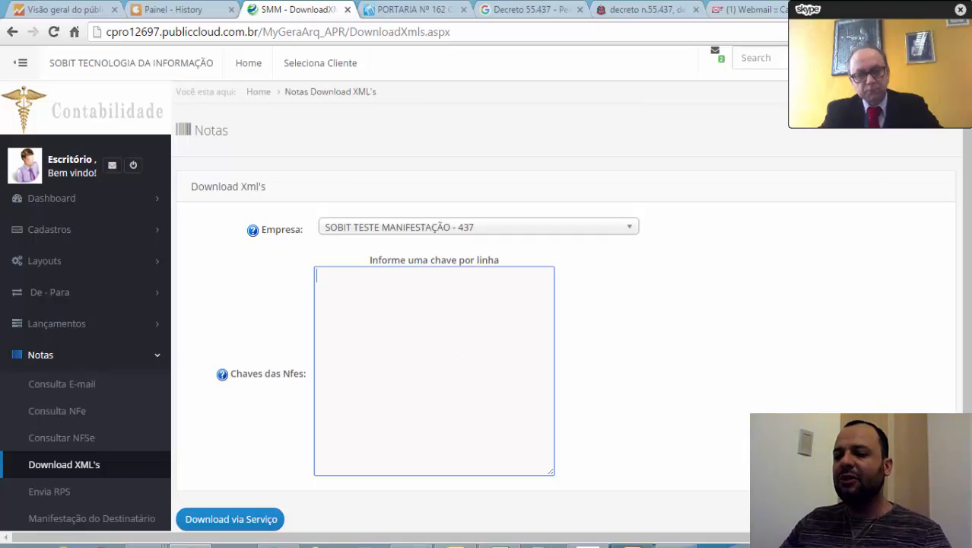
# Paste the access key of note 1772 from EFD-SPED ICMS IPI.txt in Notepad into the Chaves das Nfes field, and replace it with 3.
pyautogui.click(415, 545)
pyautogui.click(268, 162)
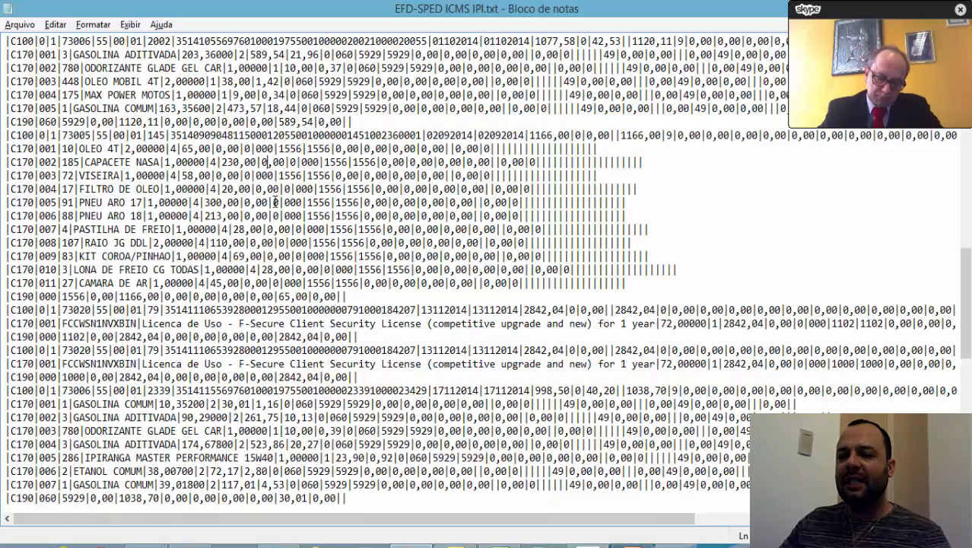
pyautogui.scroll(4, 301, 213)
pyautogui.scroll(6, 300, 211)
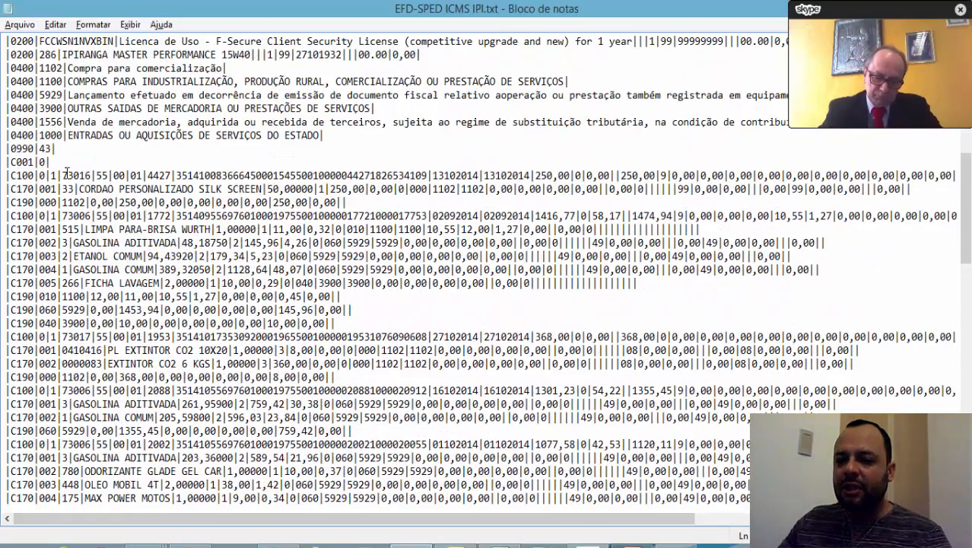
pyautogui.doubleClick(220, 176)
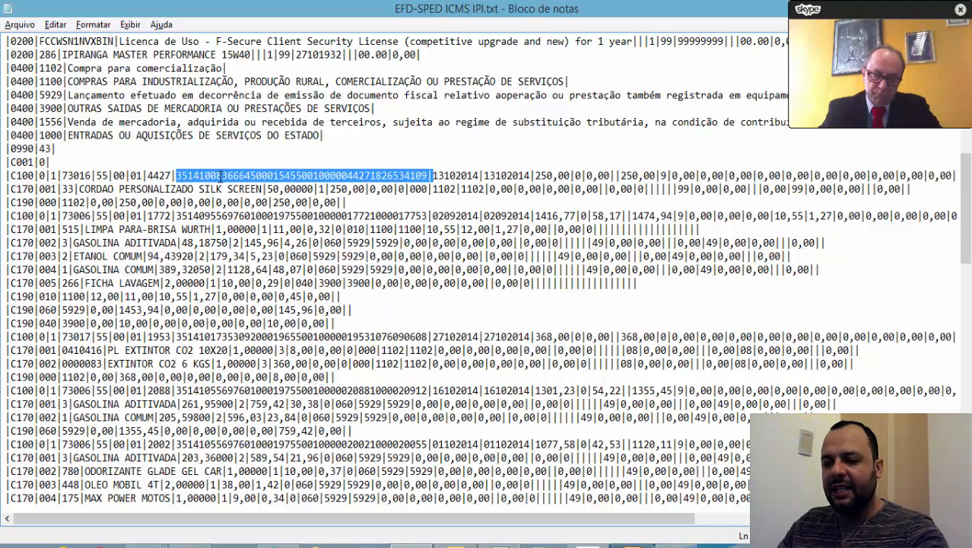
pyautogui.doubleClick(252, 216)
pyautogui.hotkey('ctrl', 'c')
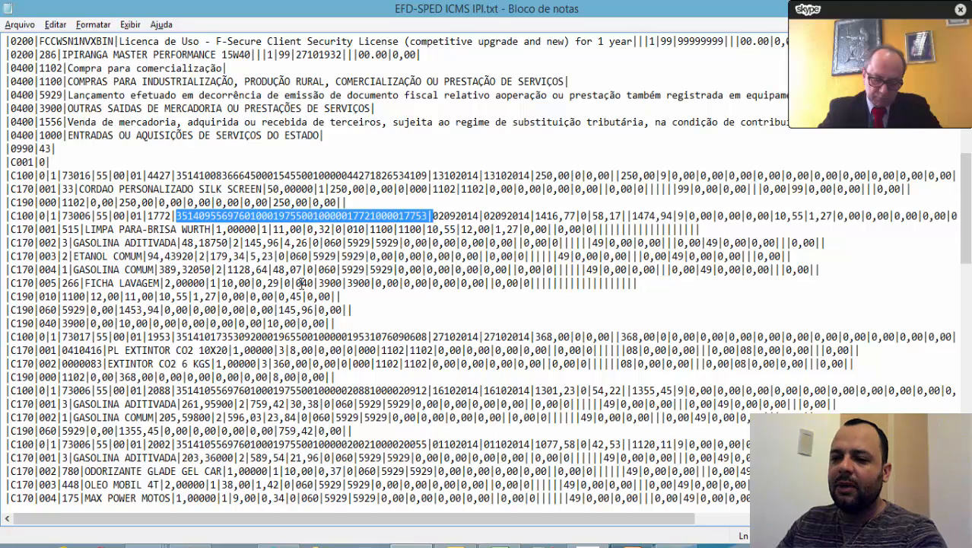
pyautogui.hotkey('alt', 'Tab')
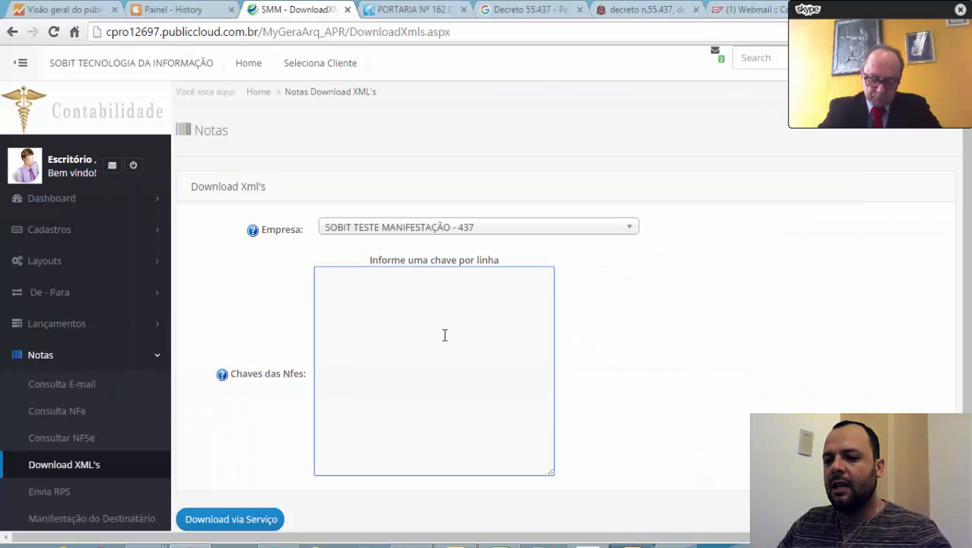
pyautogui.hotkey('ctrl', 'v')
pyautogui.press('Return')
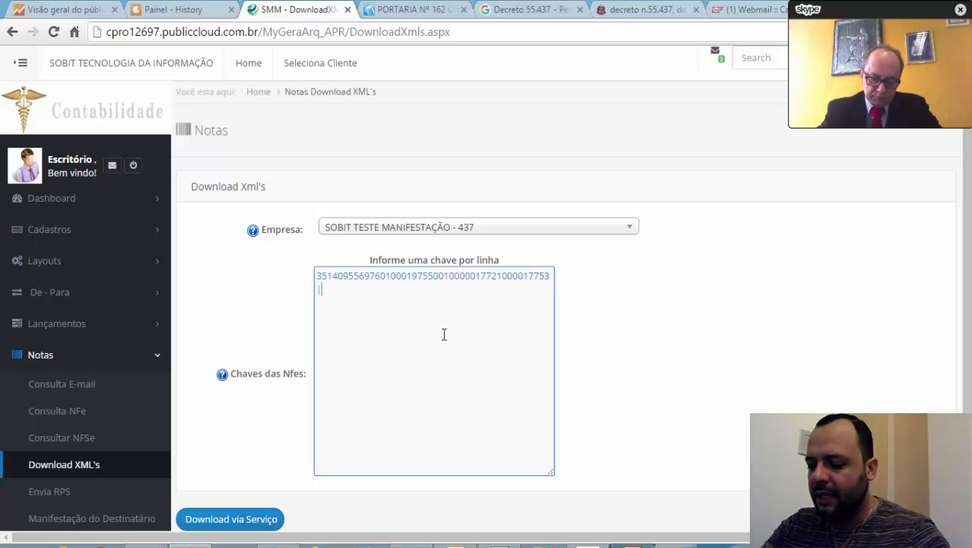
pyautogui.hotkey('ctrl', 'a')
pyautogui.write('3')
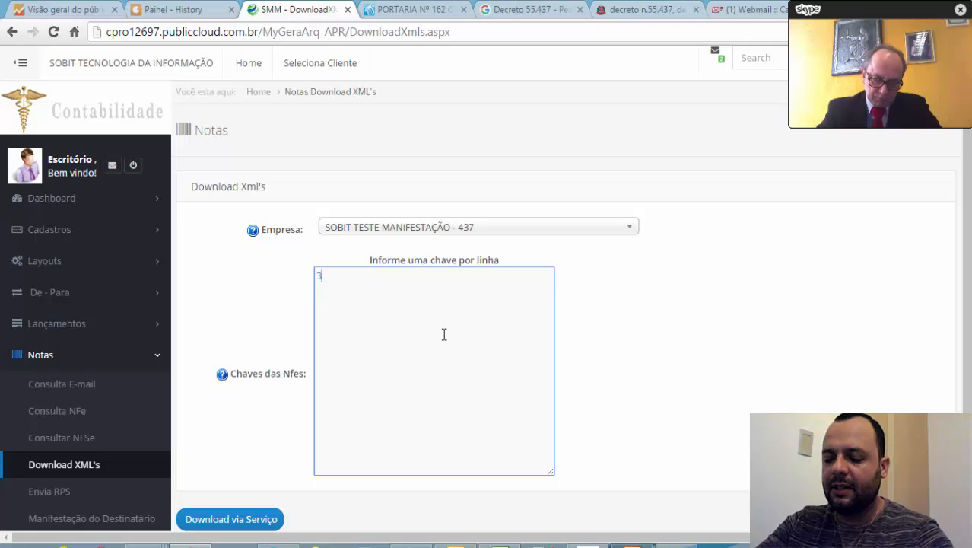
# Copy all the C100, C170 and C190 records from EFD-SPED ICMS IPI.txt in Notepad and paste them at A1 in the blank Excel workbook.
pyautogui.hotkey('alt', 'Tab')
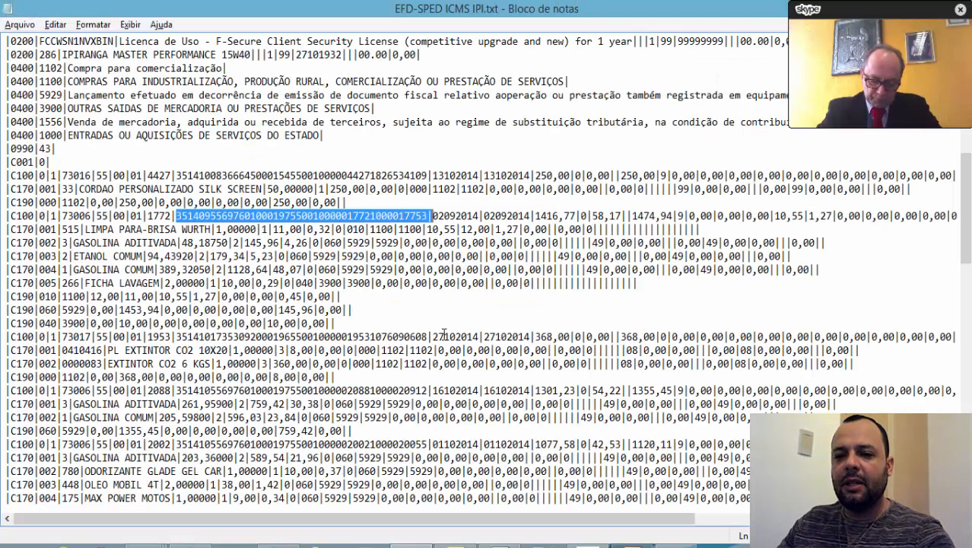
pyautogui.click(9, 177)
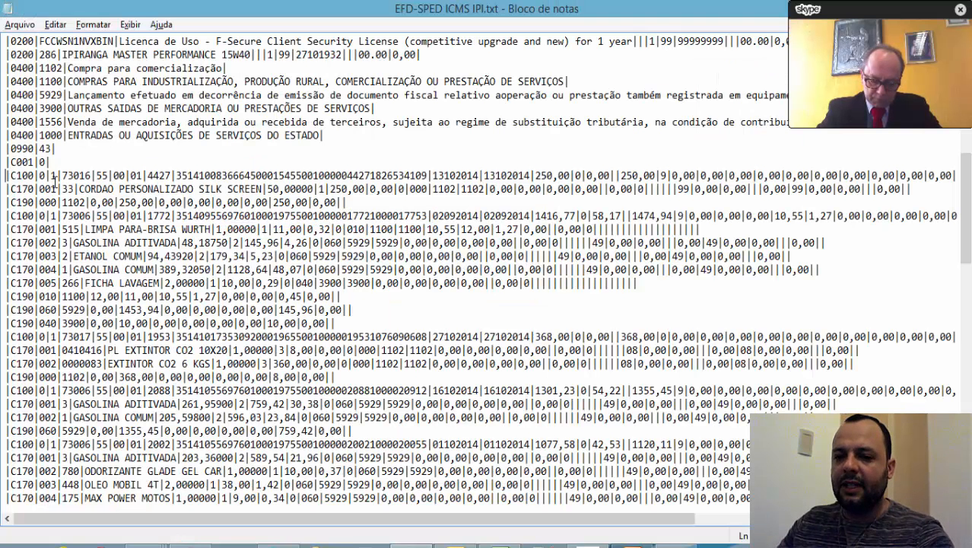
pyautogui.scroll(-4, 222, 261)
pyautogui.scroll(-14, 222, 260)
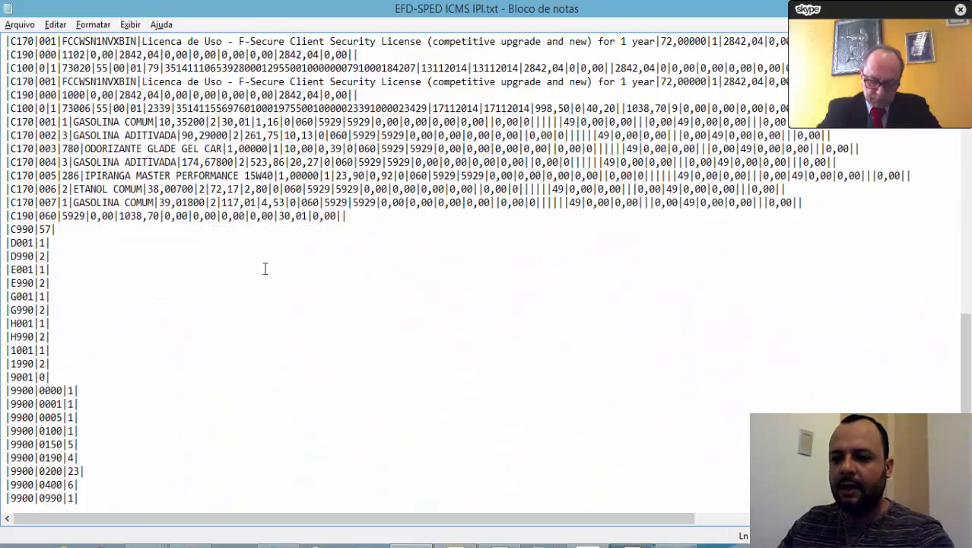
pyautogui.keyDown('shift'); pyautogui.click(363, 219); pyautogui.keyUp('shift')
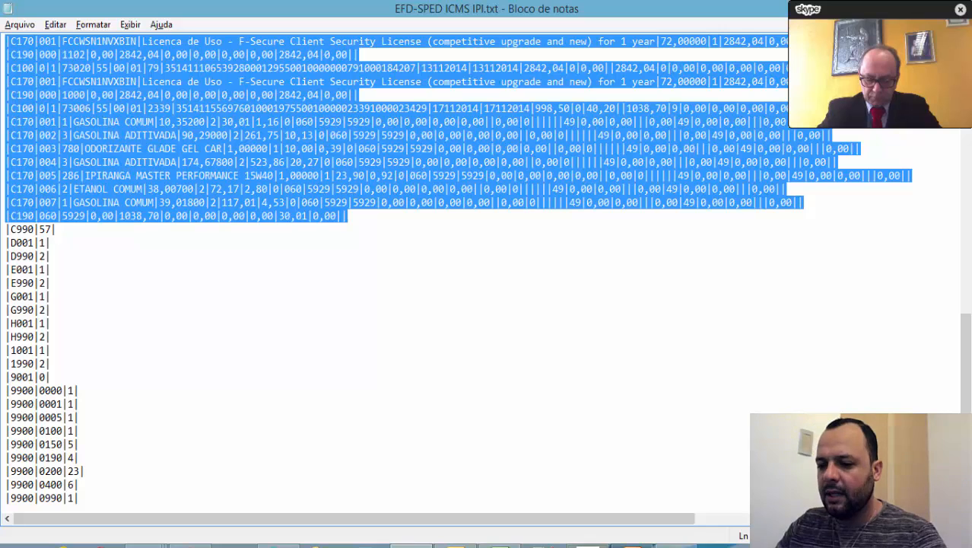
pyautogui.click(499, 545)
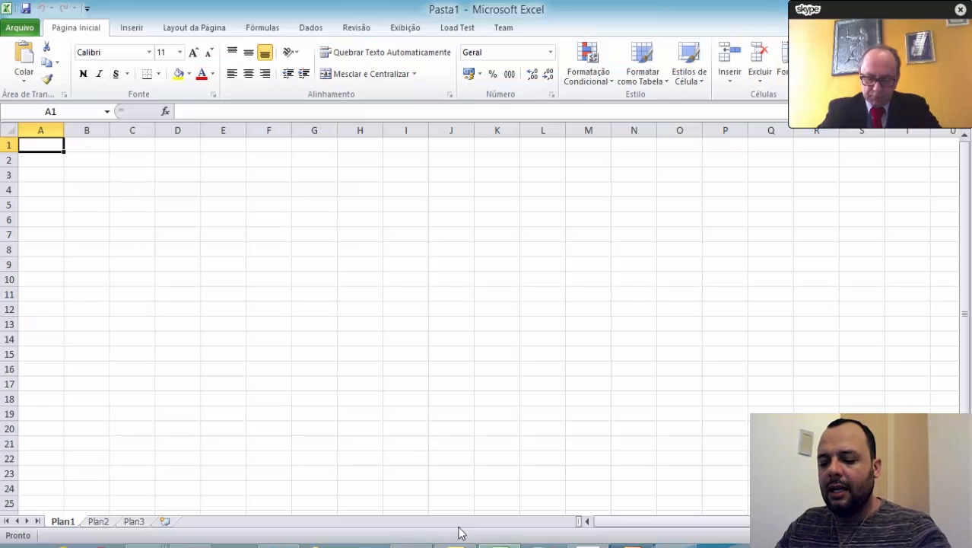
pyautogui.hotkey('ctrl', 'v')
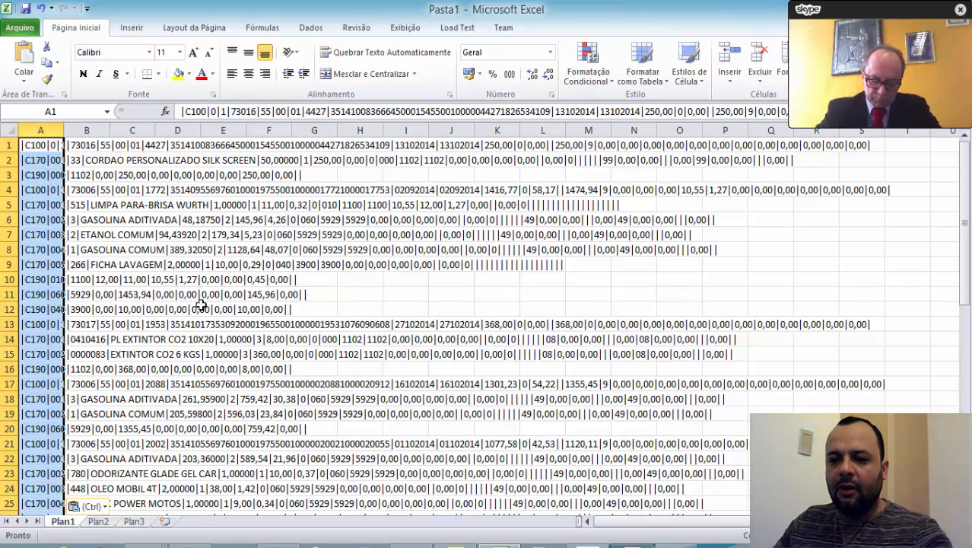
# Examine cells A1 to F1 to see how the first pasted record is distributed across the columns.
pyautogui.click(39, 145)
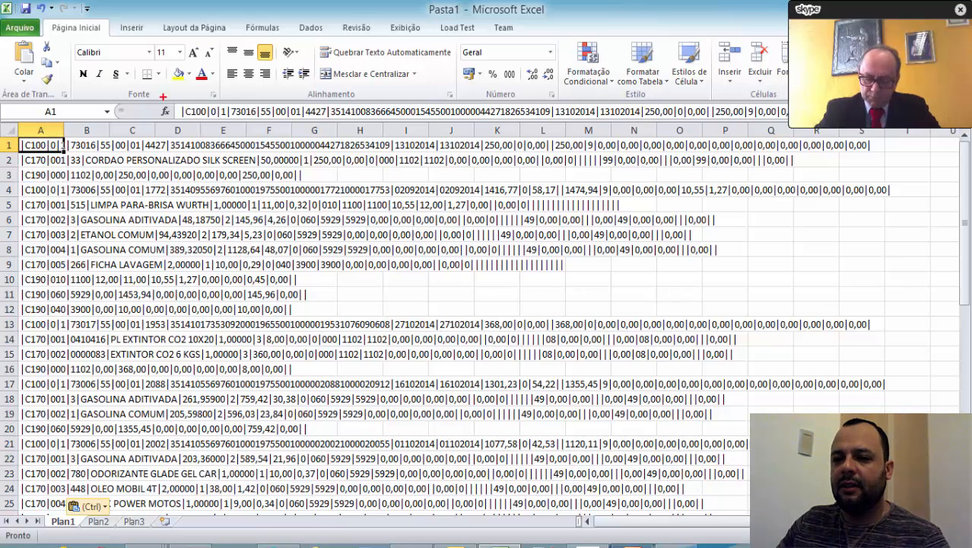
pyautogui.moveTo(174, 96)
pyautogui.mouseDown()
pyautogui.moveTo(172, 112)
pyautogui.moveTo(355, 128)
pyautogui.mouseUp()
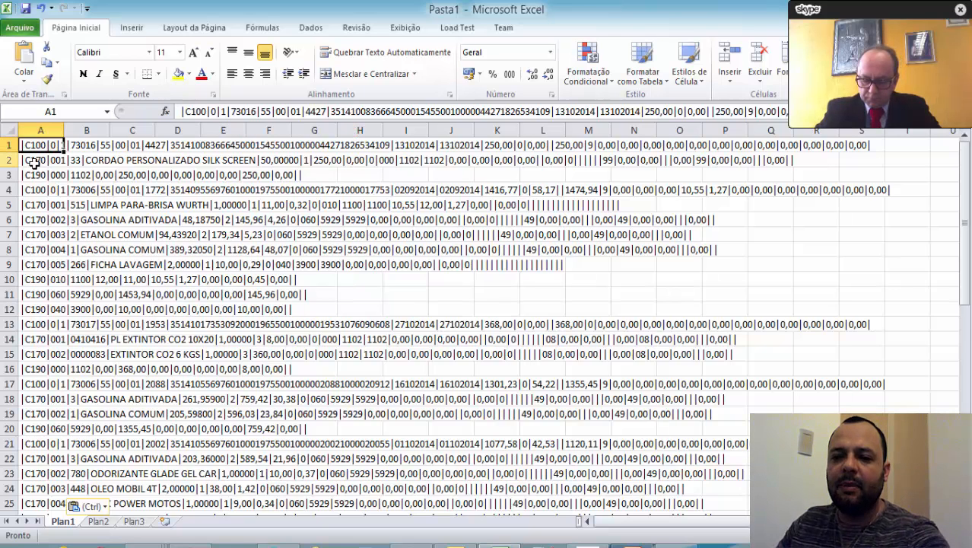
pyautogui.click(89, 145)
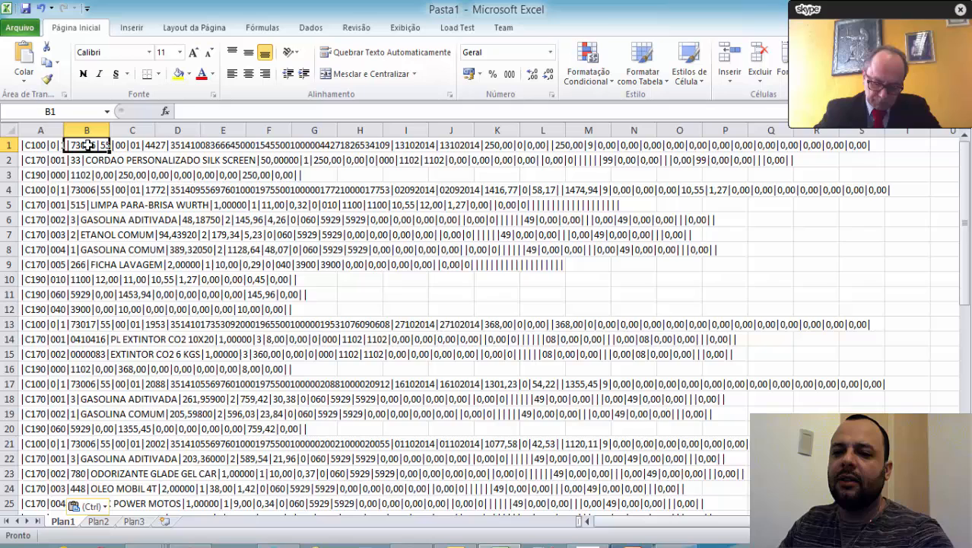
pyautogui.click(141, 146)
pyautogui.click(183, 147)
pyautogui.click(250, 145)
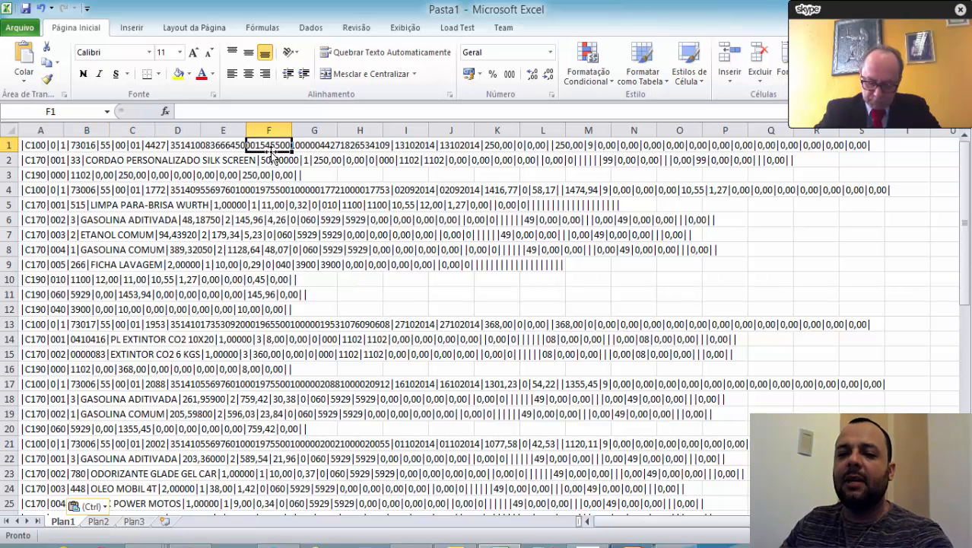
# Start the Text to Columns conversion on the whole of column A with the data type Delimitado.
pyautogui.click(35, 128)
pyautogui.hotkey('ctrl', 'c')
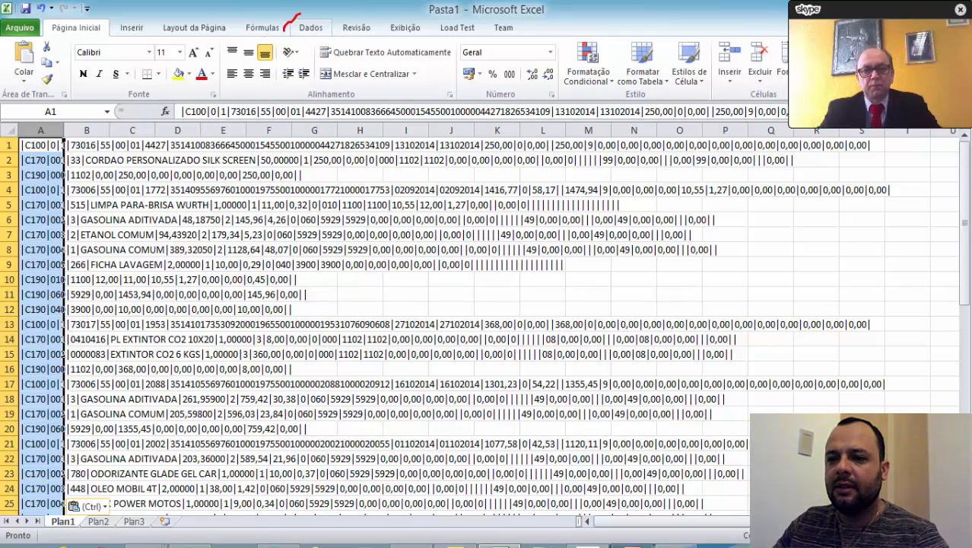
pyautogui.moveTo(284, 30)
pyautogui.mouseDown()
pyautogui.moveTo(335, 38)
pyautogui.moveTo(302, 10)
pyautogui.mouseUp()
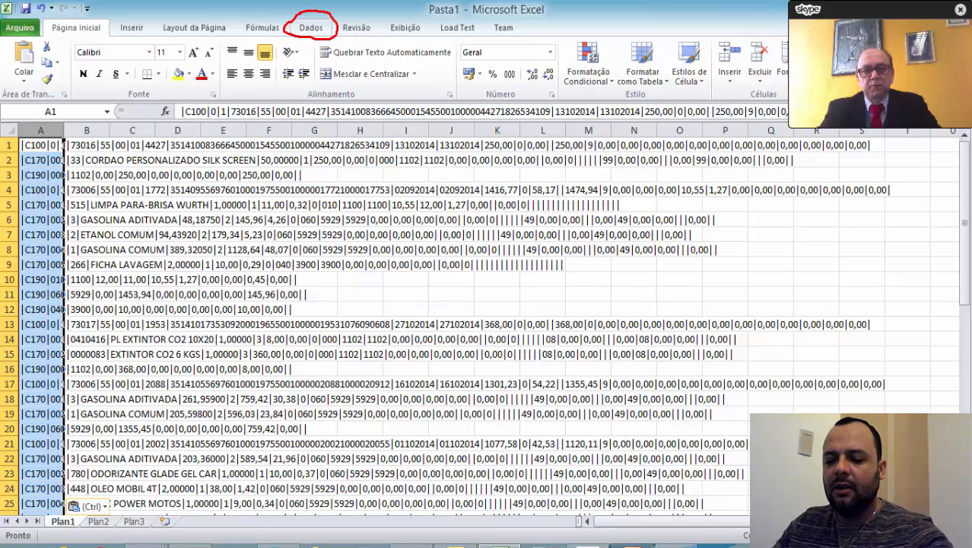
pyautogui.press('Escape')
pyautogui.click(308, 29)
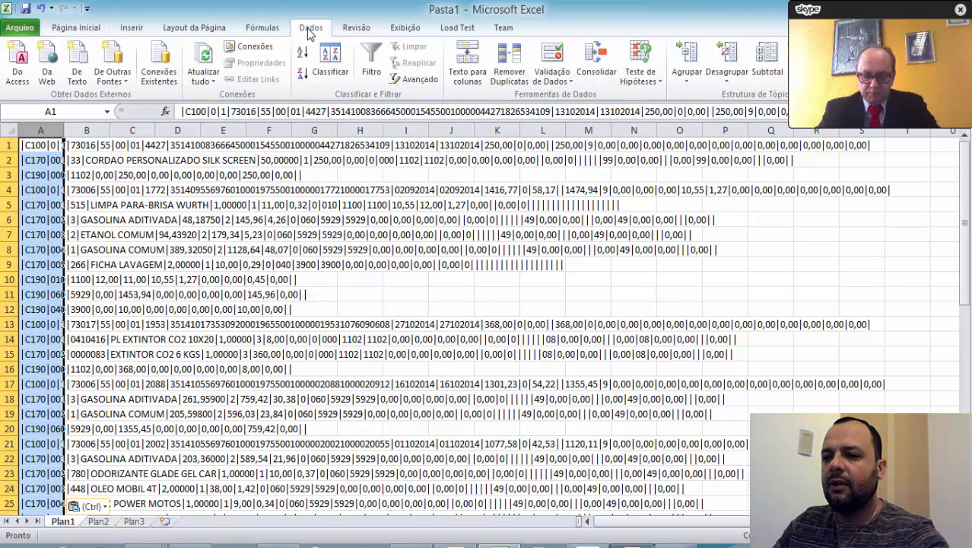
pyautogui.click(471, 68)
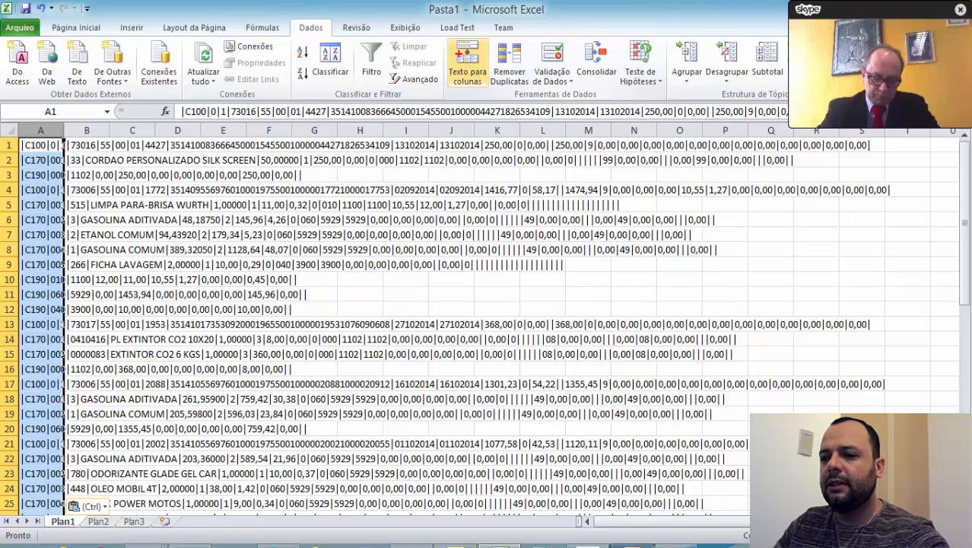
pyautogui.moveTo(448, 37)
pyautogui.mouseDown()
pyautogui.moveTo(440, 84)
pyautogui.moveTo(499, 76)
pyautogui.moveTo(453, 38)
pyautogui.mouseUp()
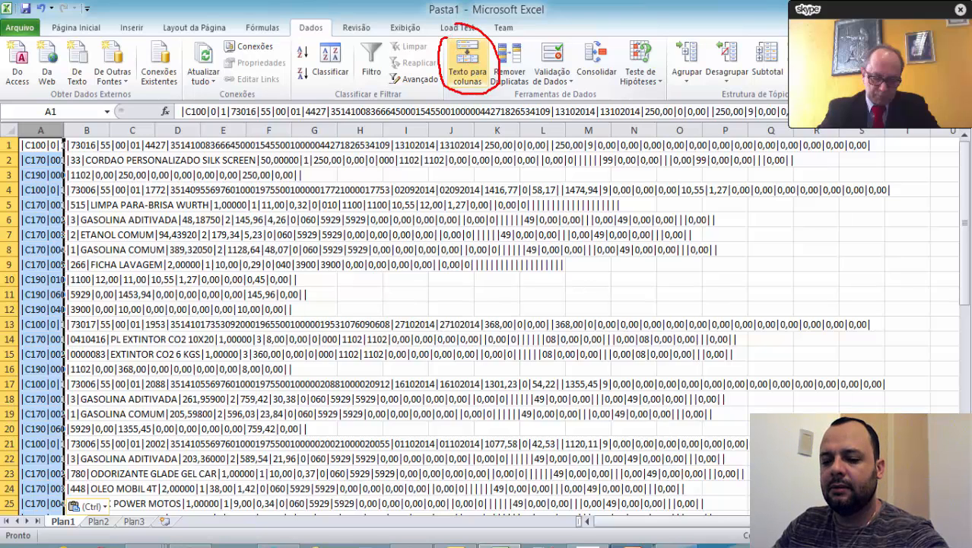
pyautogui.click(472, 70)
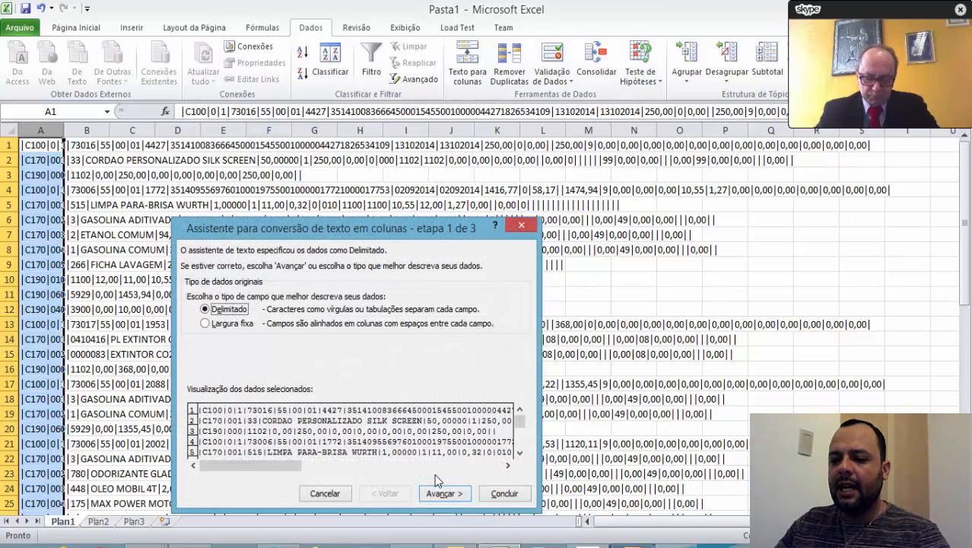
pyautogui.click(445, 494)
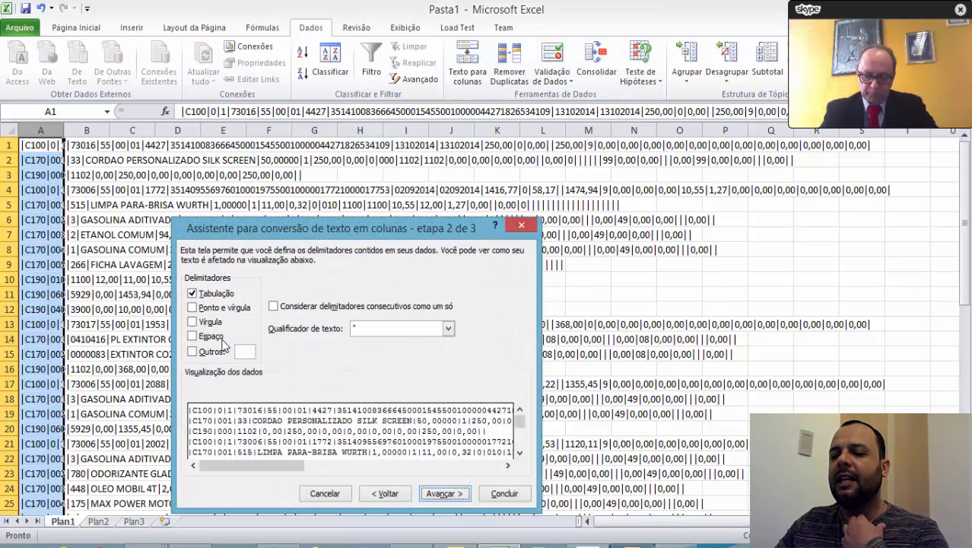
# Split the column using only the custom delimiter |, with the first column's data format set to Texto and destination $A$1.
pyautogui.click(212, 296)
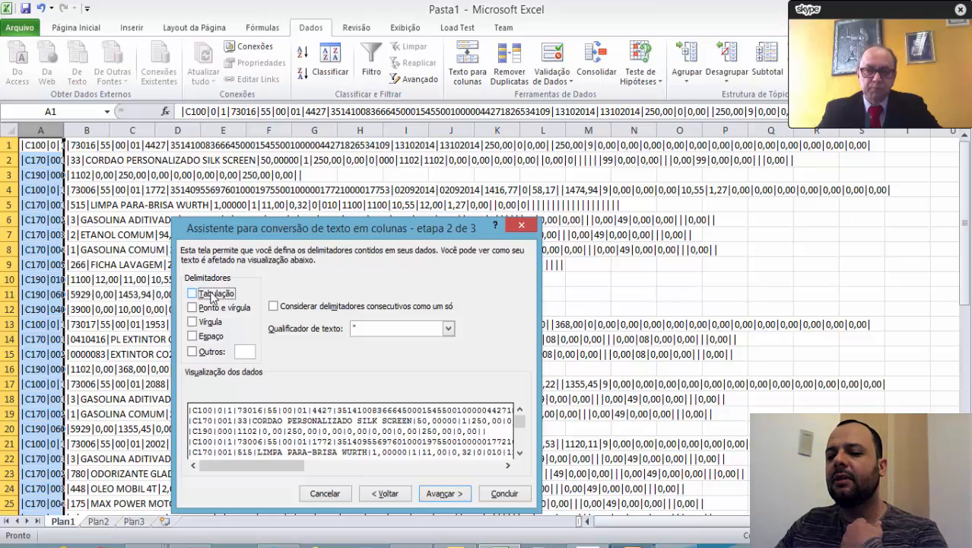
pyautogui.click(192, 354)
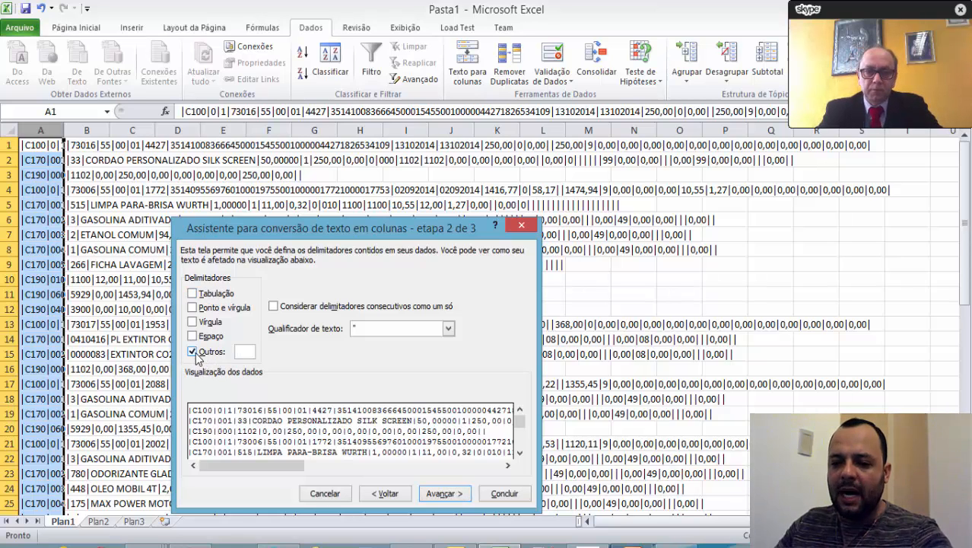
pyautogui.write('|')
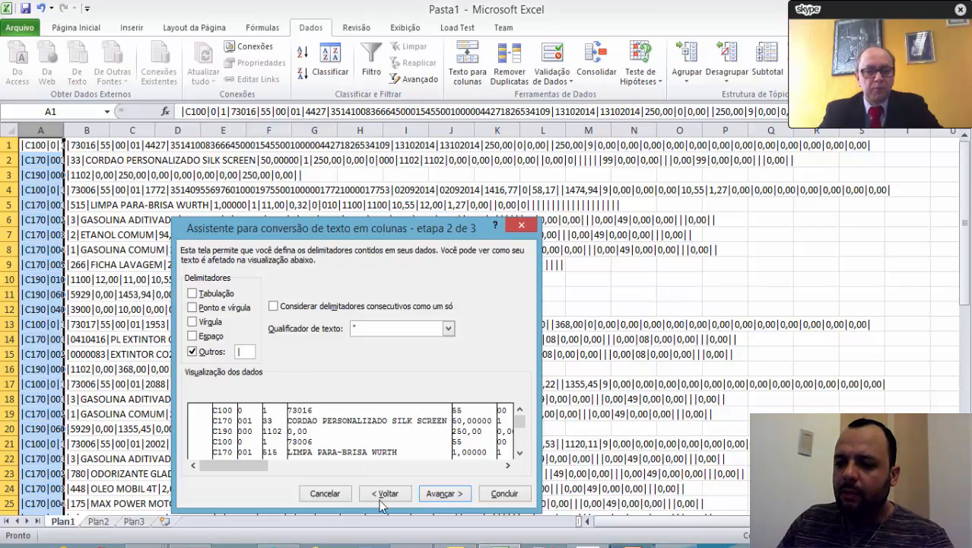
pyautogui.click(455, 494)
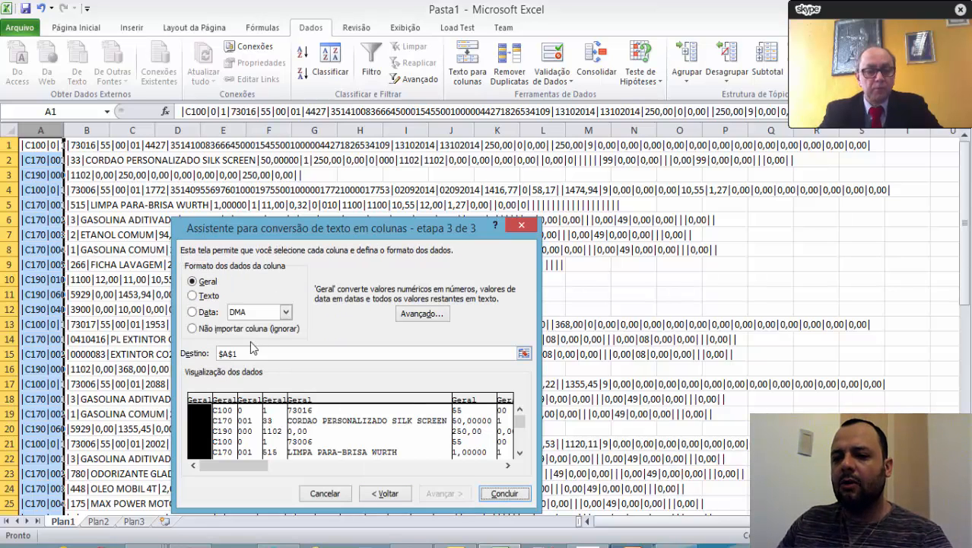
pyautogui.click(199, 295)
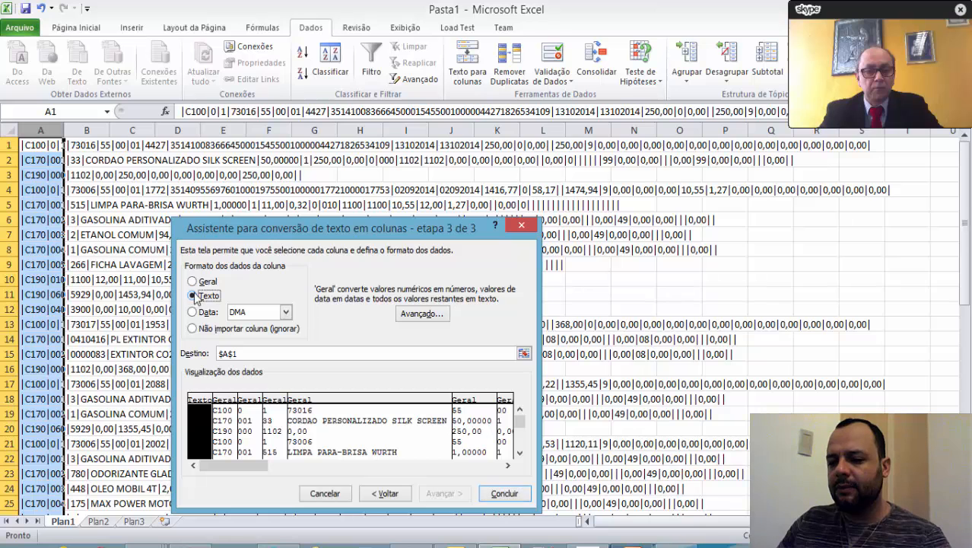
pyautogui.click(504, 496)
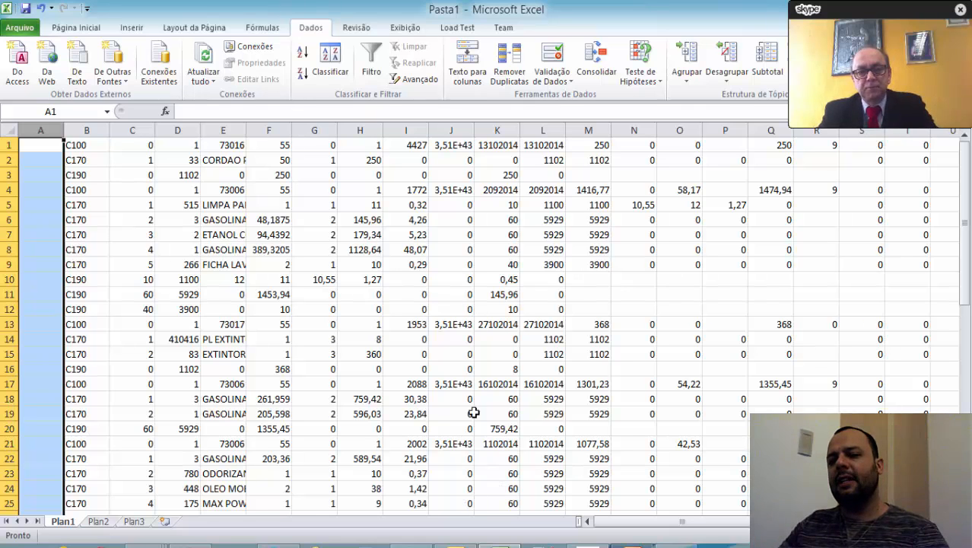
# Format the whole of column J, which holds the access keys, as Texto.
pyautogui.click(448, 144)
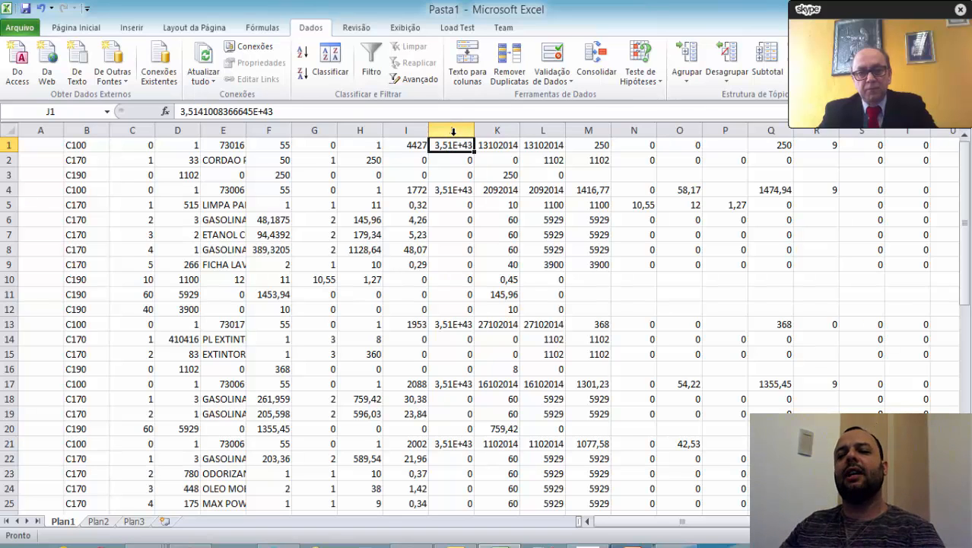
pyautogui.click(453, 130)
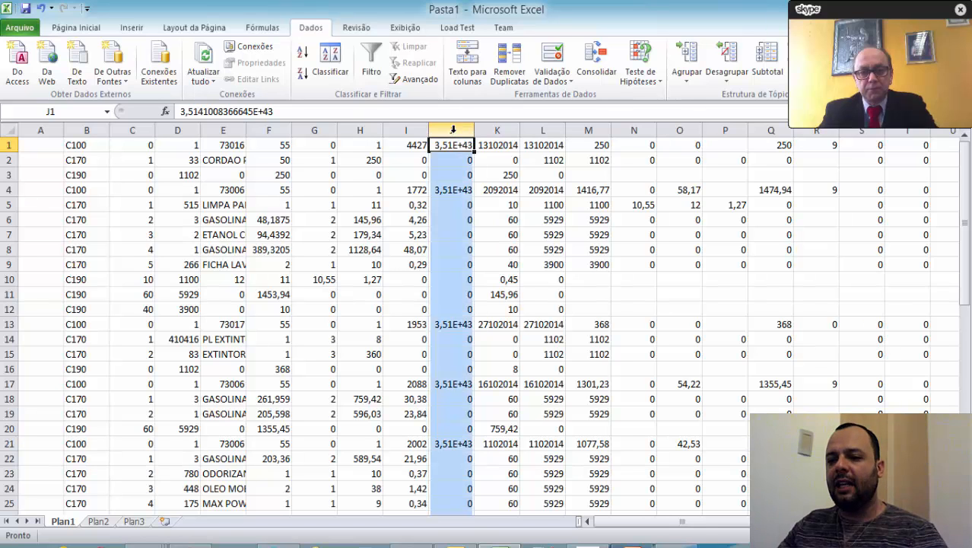
pyautogui.rightClick(453, 130)
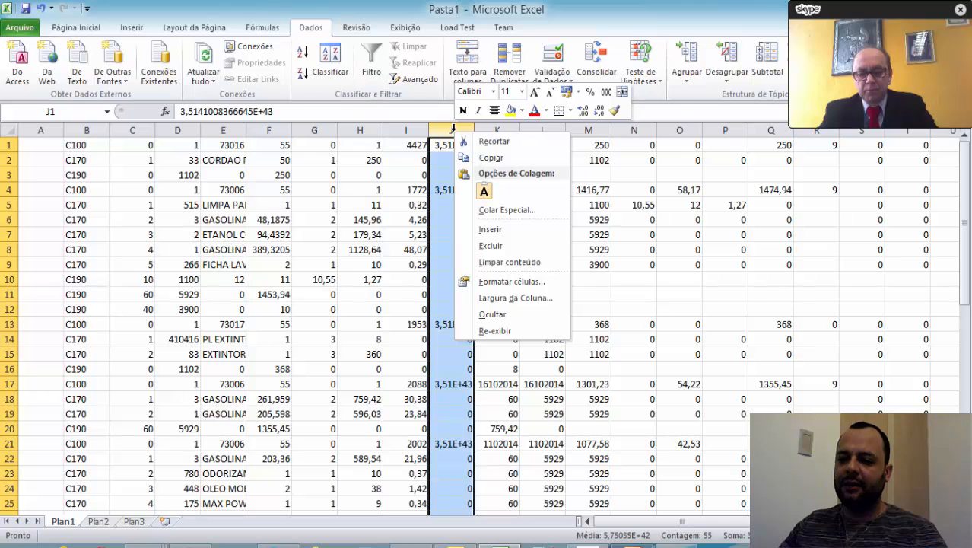
pyautogui.click(508, 282)
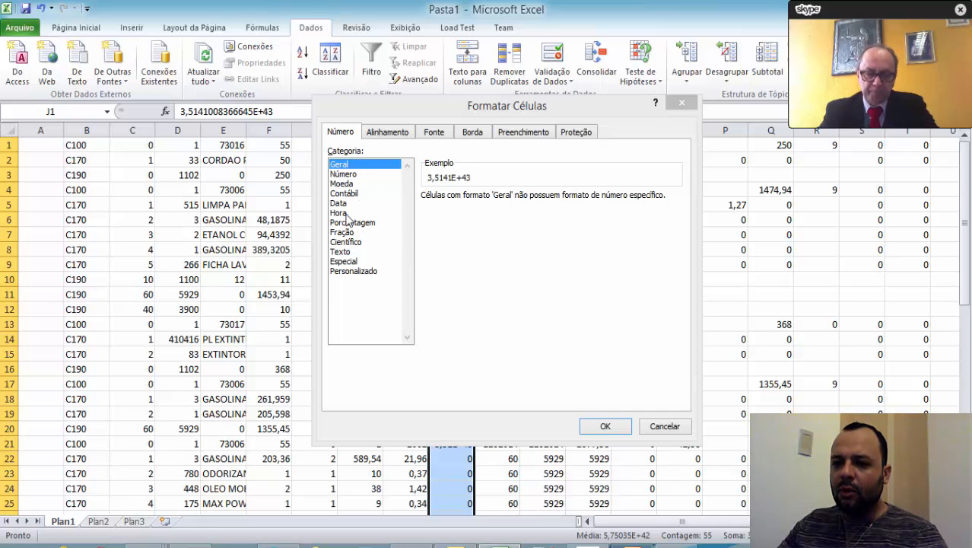
pyautogui.click(341, 252)
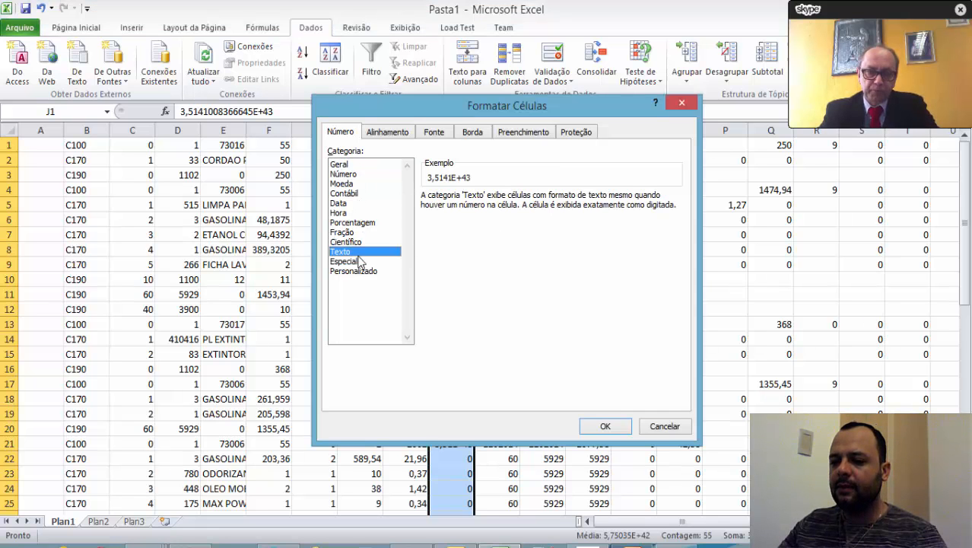
pyautogui.click(607, 424)
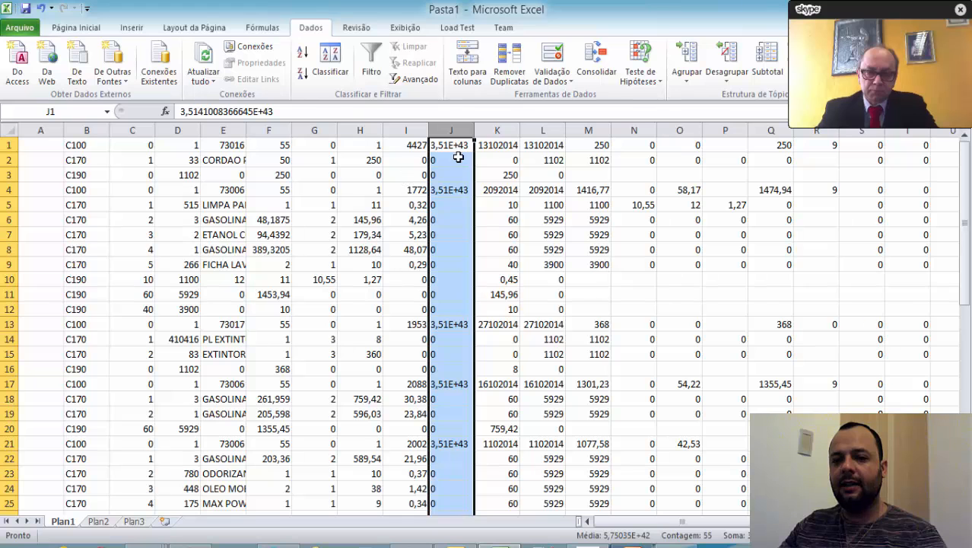
# Clear the entire worksheet and paste the SPED records from EFD-SPED ICMS IPI.txt in Notepad again at A1.
pyautogui.click(9, 133)
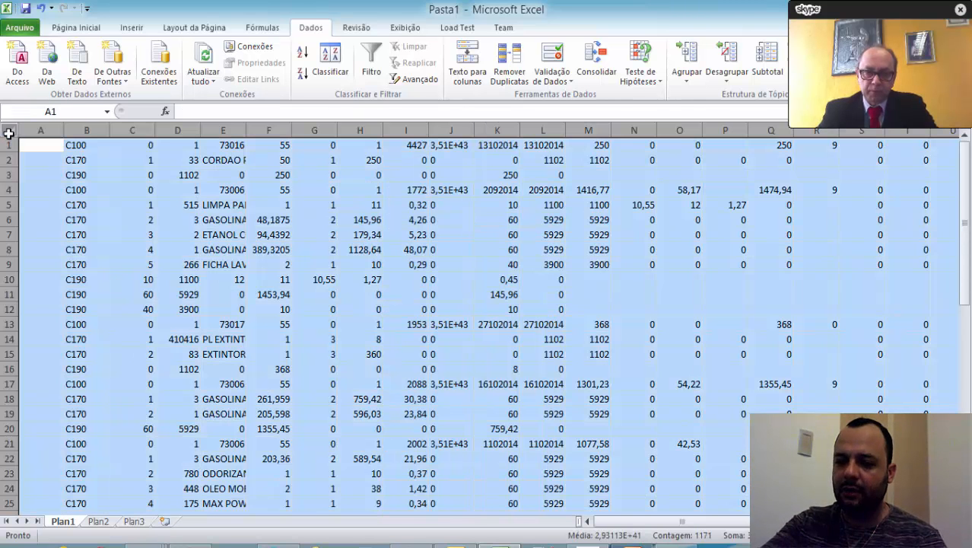
pyautogui.press('Delete')
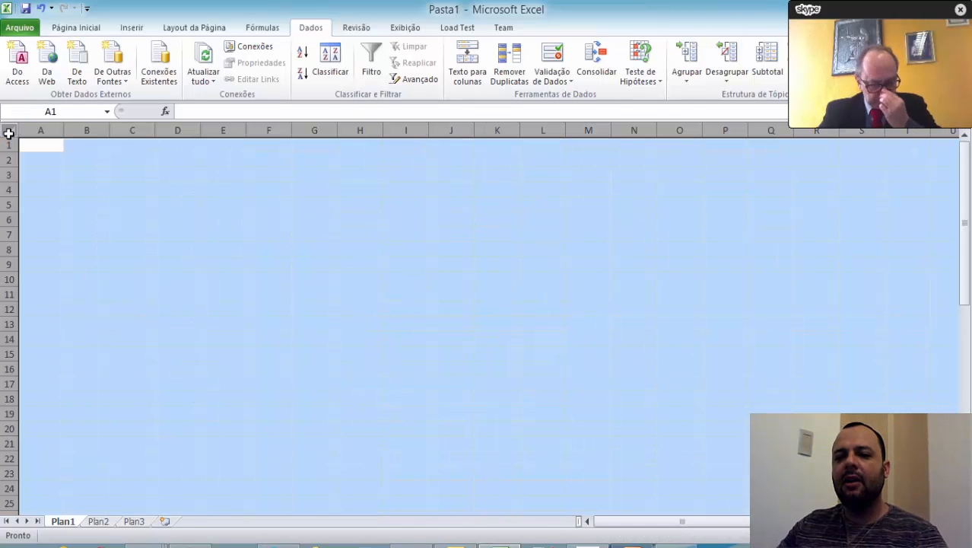
pyautogui.click(50, 149)
pyautogui.hotkey('alt', 'Tab')
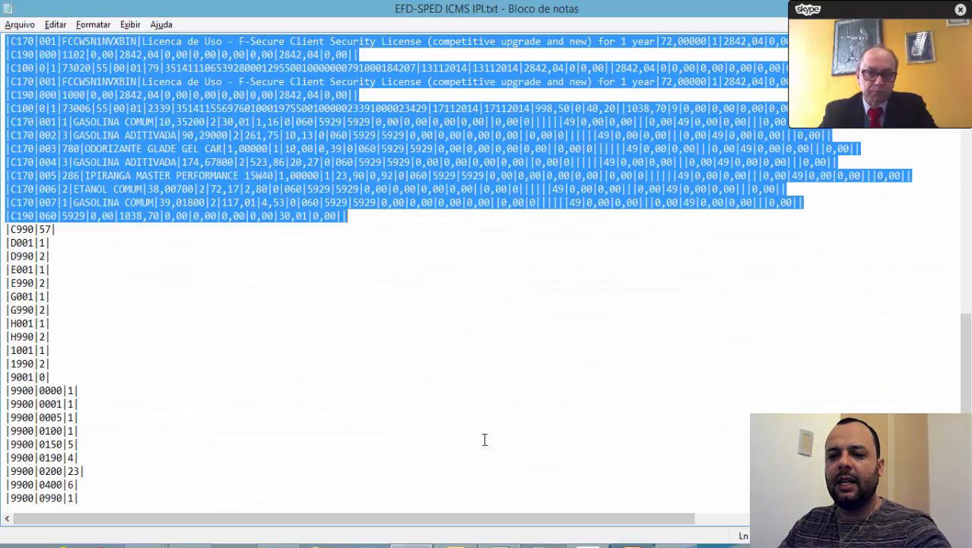
pyautogui.hotkey('alt', 'Tab')
pyautogui.hotkey('ctrl', 'v')
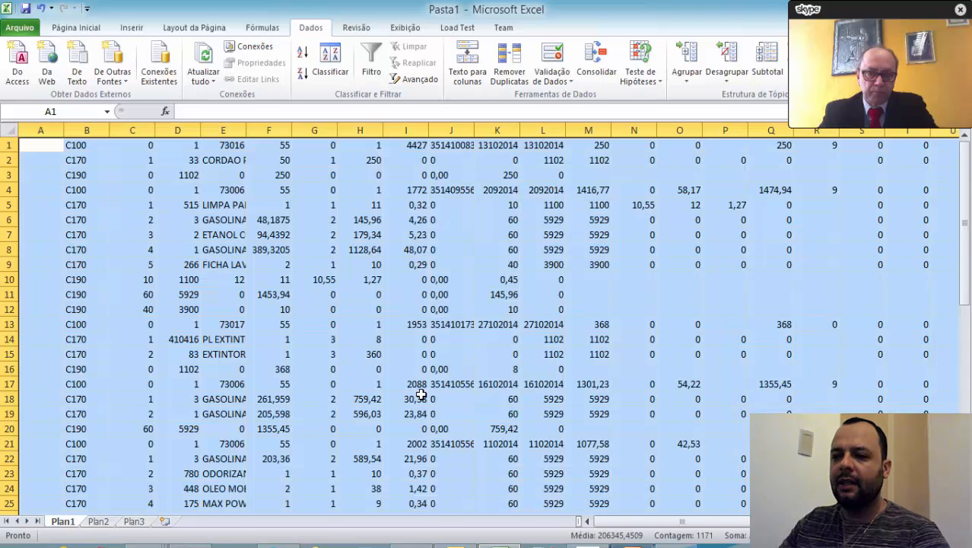
# Autofit column J to the full access keys, and sort the data by column B ascending with the selection expanded.
pyautogui.doubleClick(475, 131)
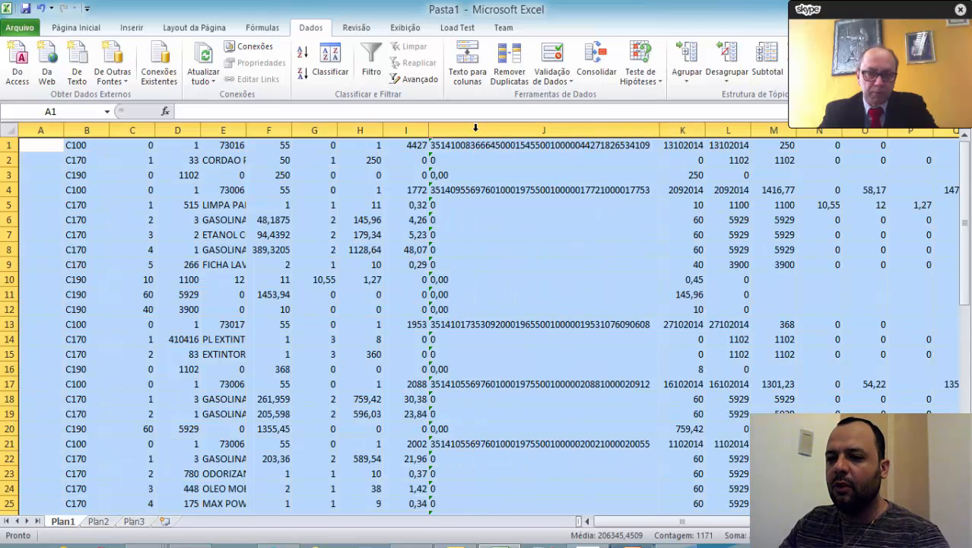
pyautogui.click(480, 151)
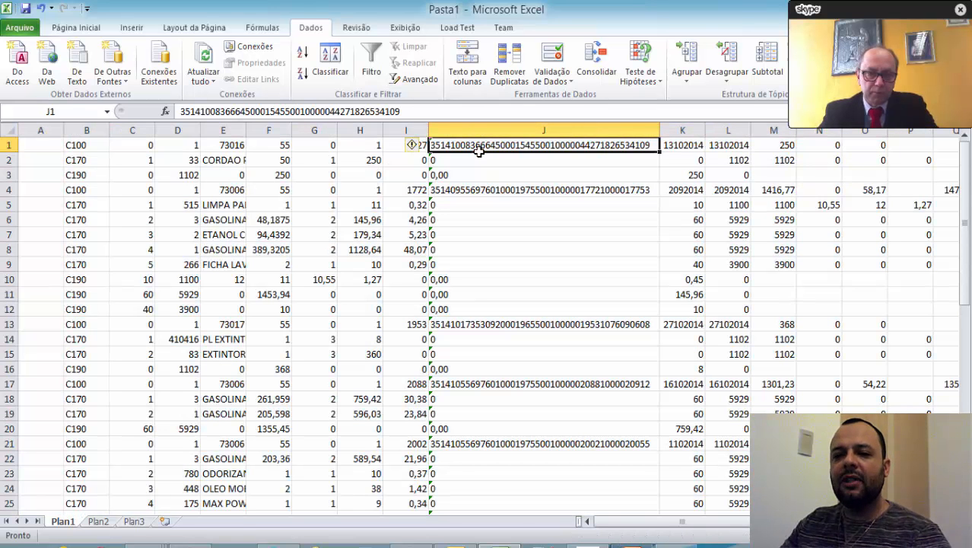
pyautogui.click(92, 129)
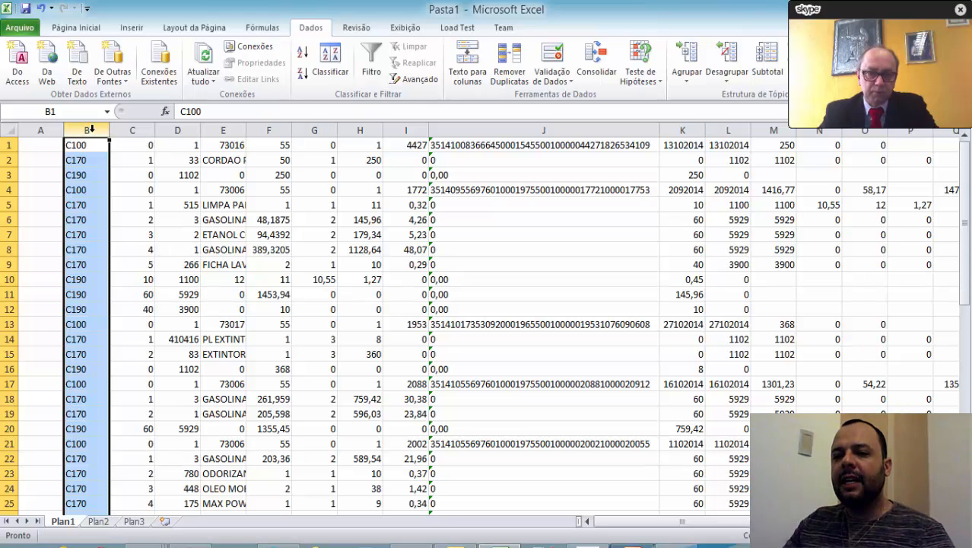
pyautogui.click(303, 55)
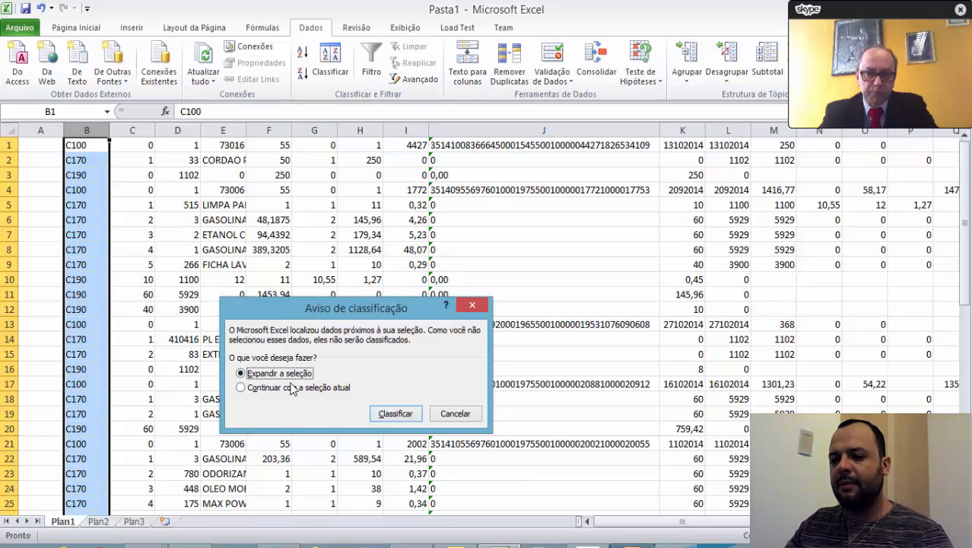
pyautogui.click(395, 413)
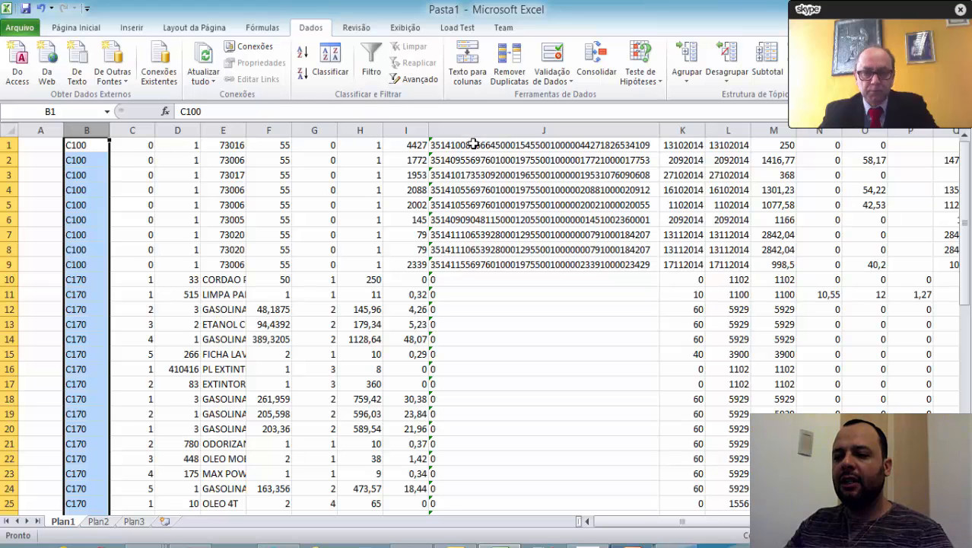
# Copy the C100 access keys in J1:J9 and paste them into the Chaves das Nfes field on the Download XML's page in Chrome.
pyautogui.moveTo(473, 143); pyautogui.dragTo(474, 263)
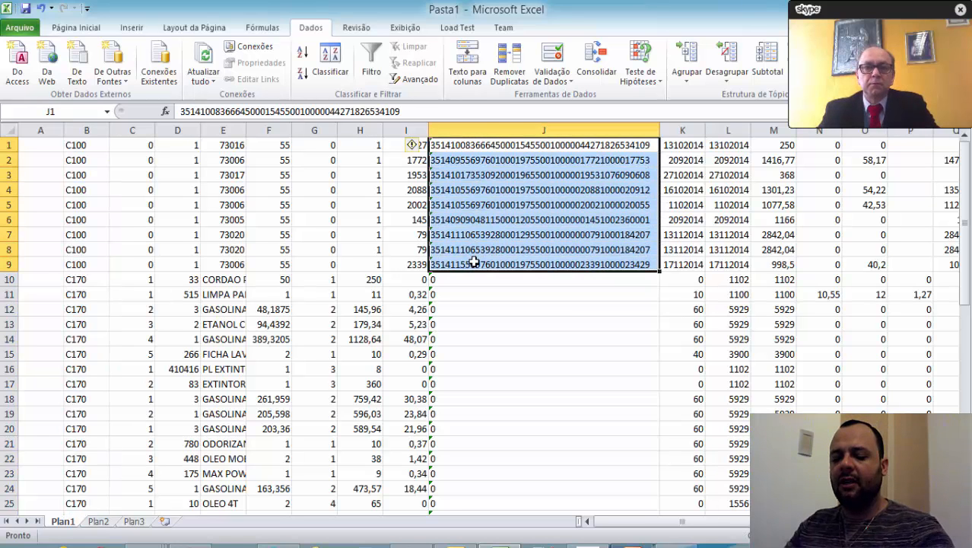
pyautogui.hotkey('ctrl', 'c')
pyautogui.hotkey('alt', 'Tab')
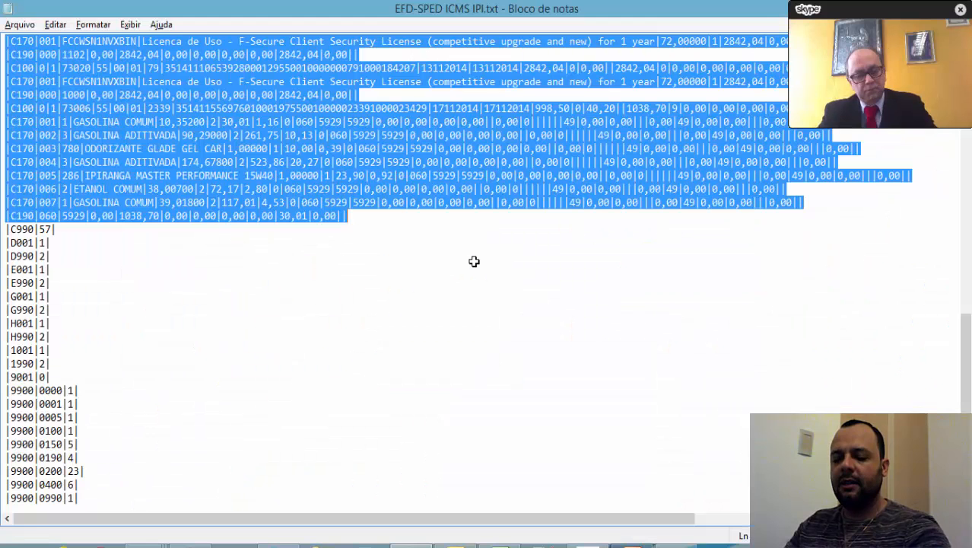
pyautogui.hotkey('alt', 'Tab')
pyautogui.hotkey('alt', 'Tab')
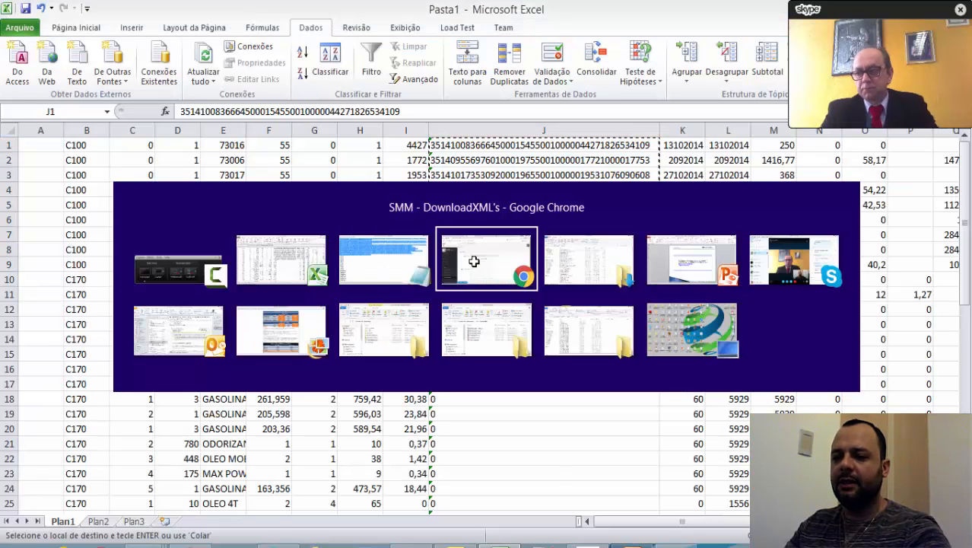
pyautogui.click(475, 268)
pyautogui.hotkey('ctrl', 'v')
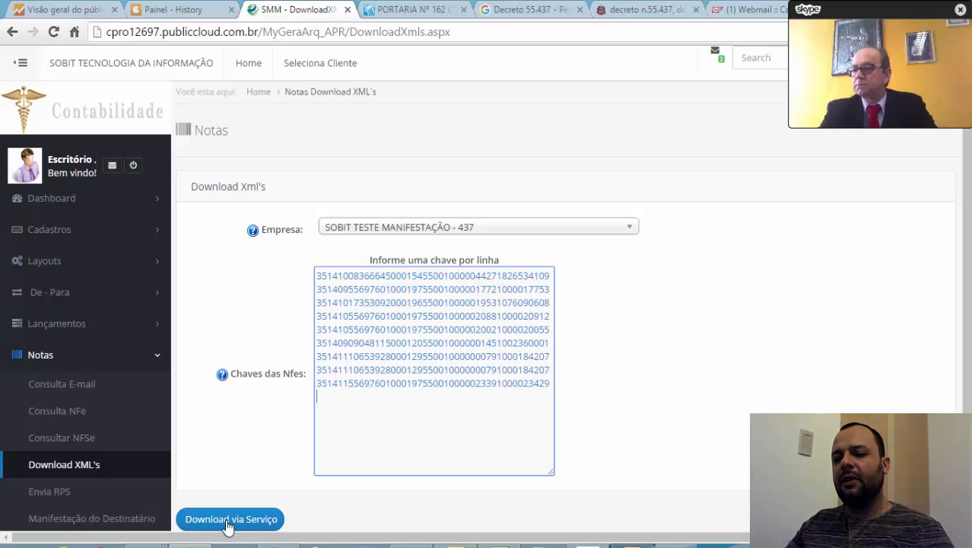
# Open the Consulta NFe page under Notas, and switch to the Skype call window.
pyautogui.click(79, 411)
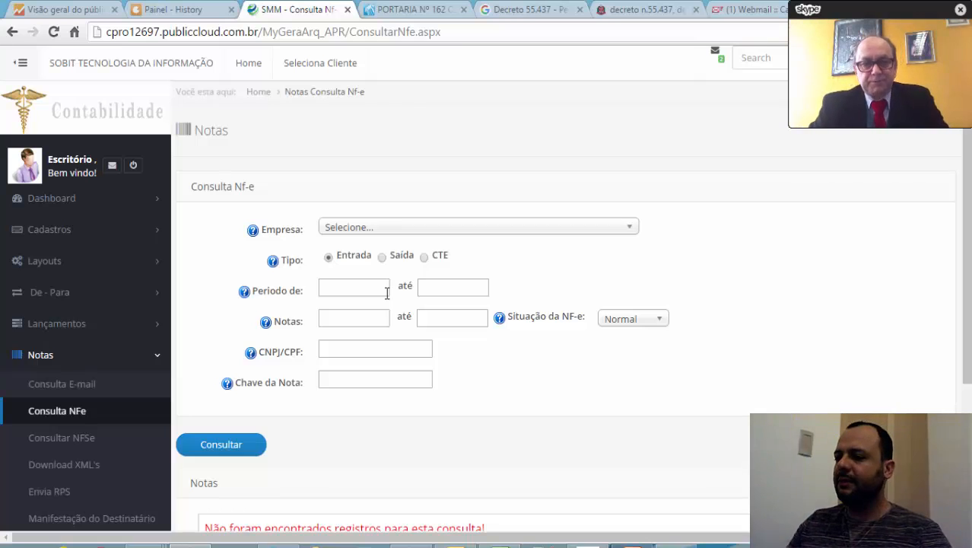
pyautogui.click(875, 9)
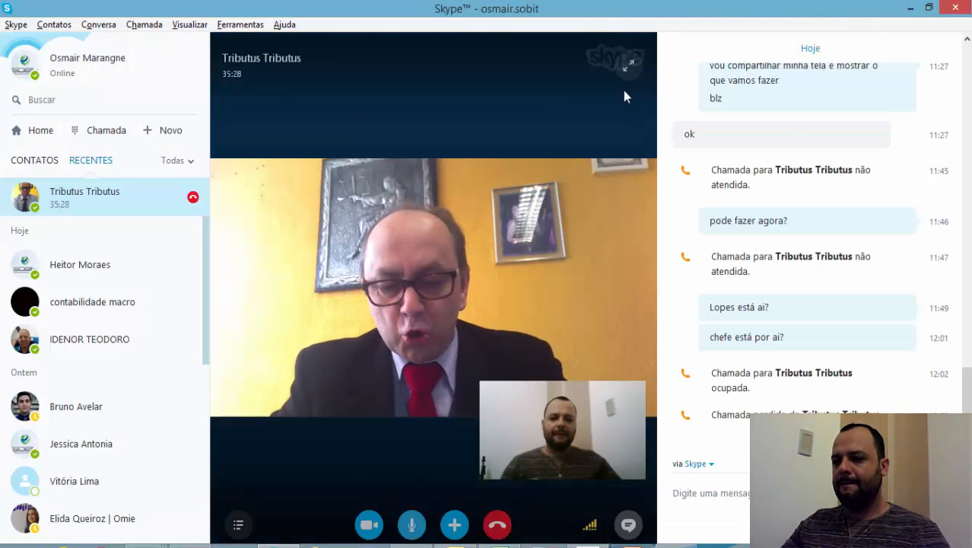